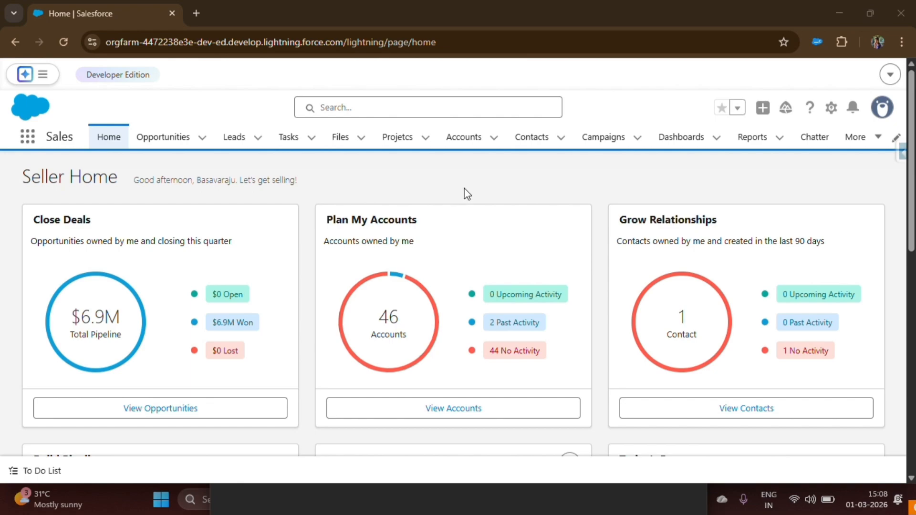
Step: Open receipt R-038 from the Receipts list
click(854, 138)
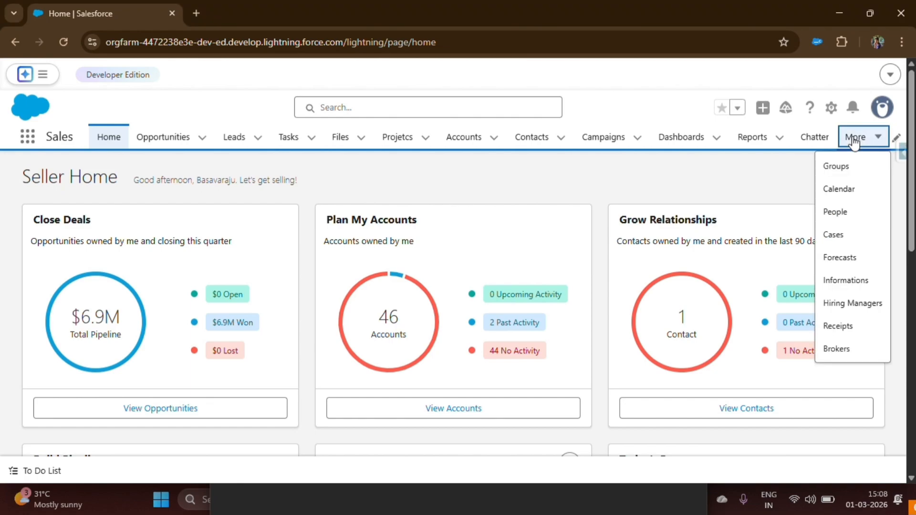
click(842, 328)
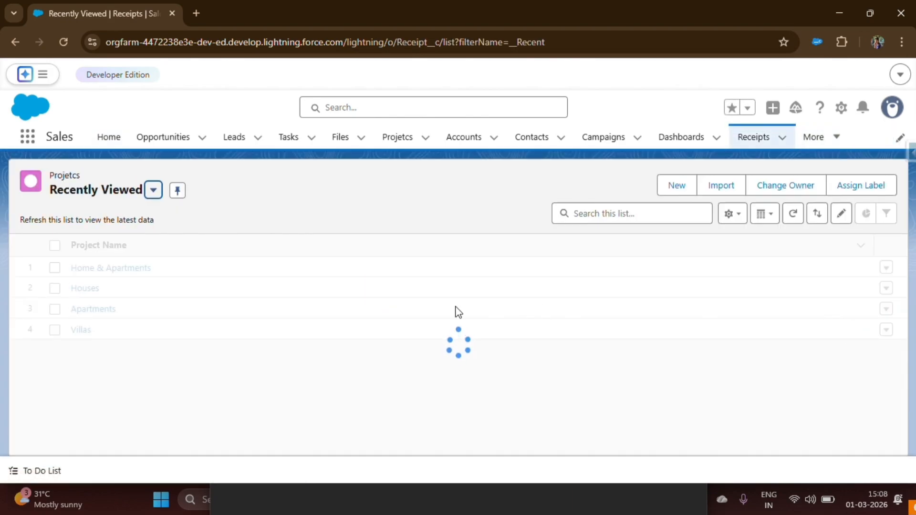
click(79, 267)
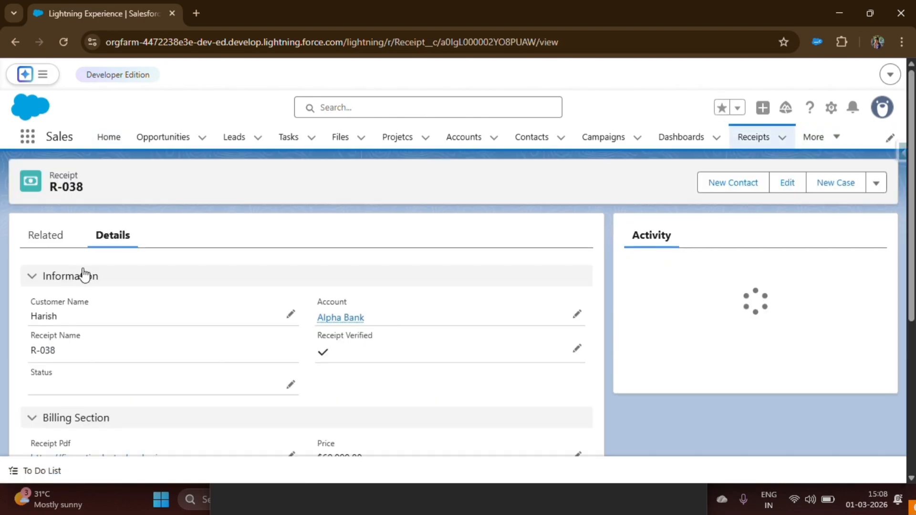
scroll(85, 286, down, 4)
scroll(86, 286, up, 4)
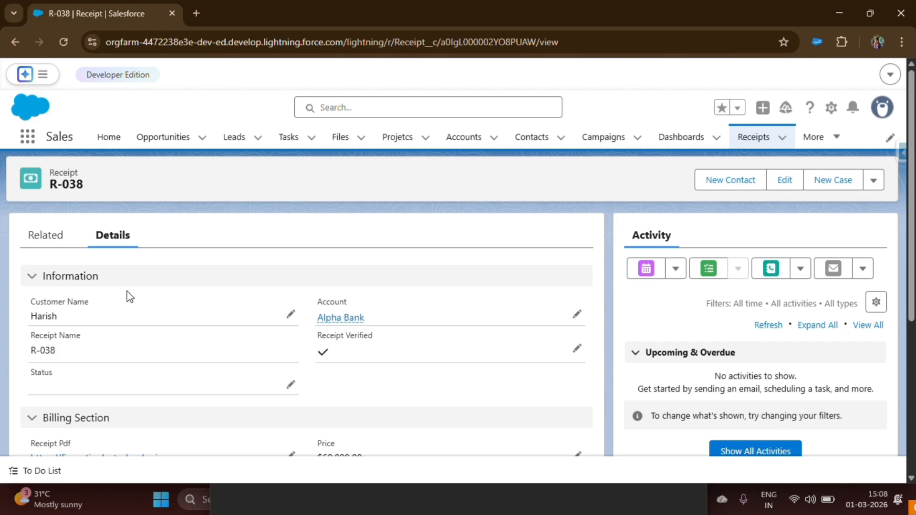
Step: Open the Receipt object's Fields & Relationships in Setup via Edit Object
click(831, 108)
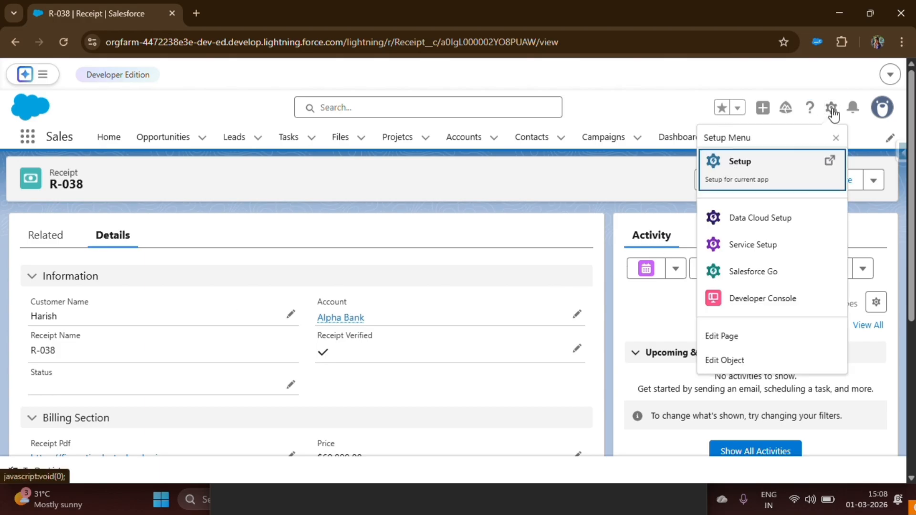
click(755, 359)
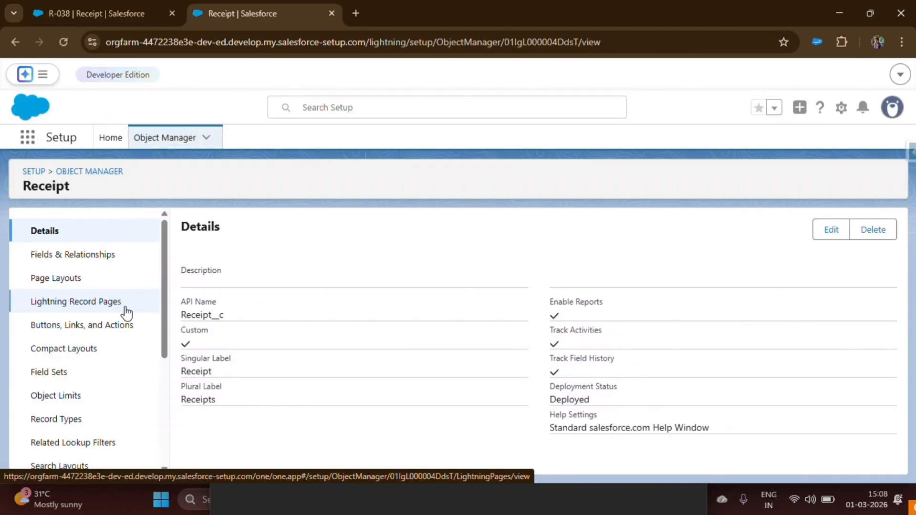
click(64, 256)
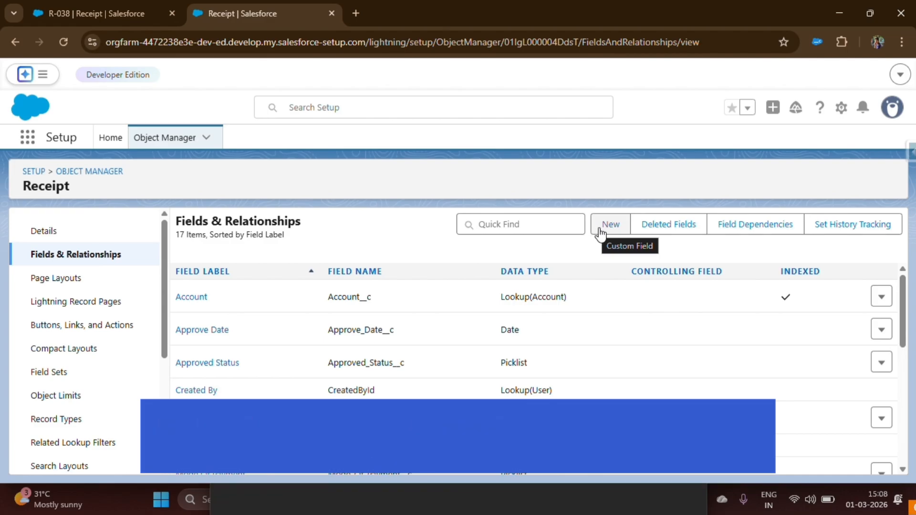
Step: Start a new custom field on Receipt with the Percent data type
click(607, 231)
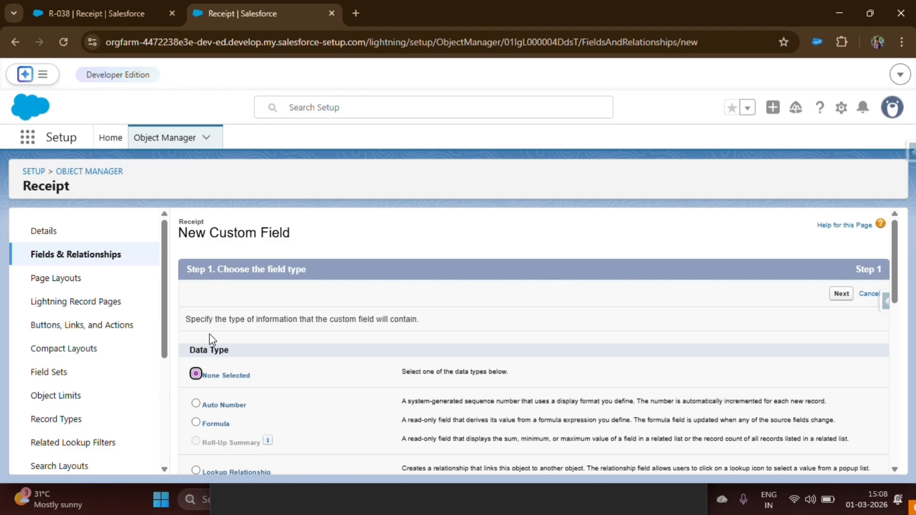
scroll(210, 339, down, 10)
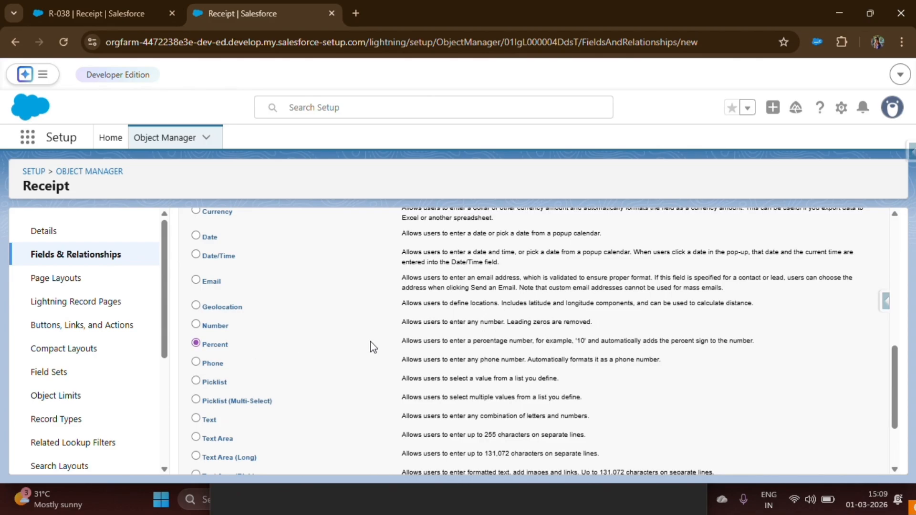
drag(414, 340, 771, 347)
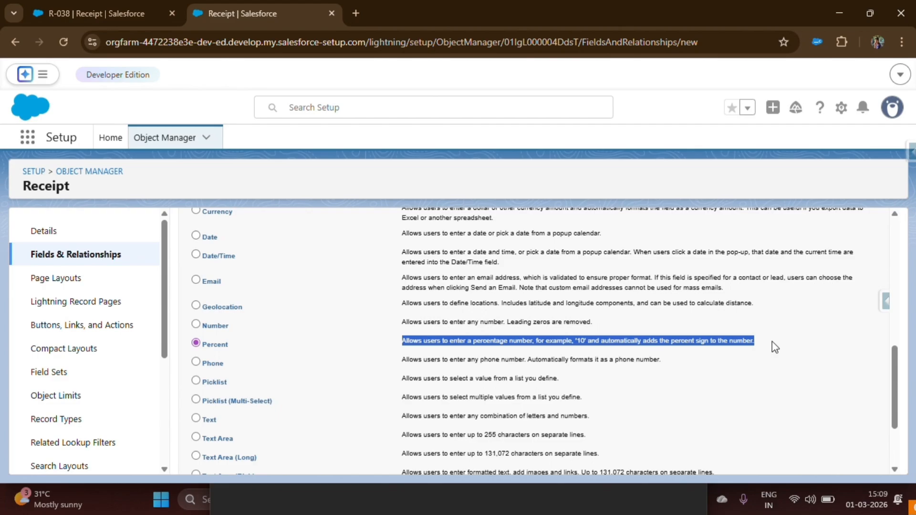
scroll(511, 339, down, 2)
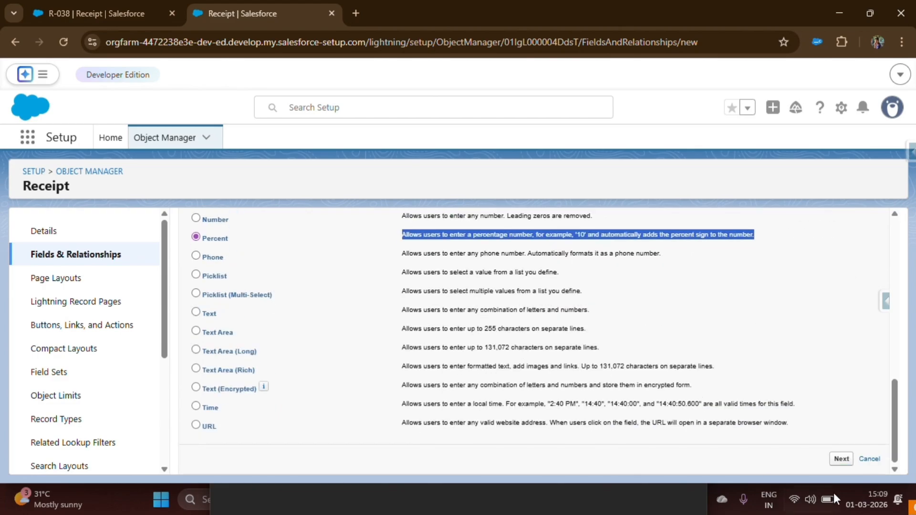
click(842, 464)
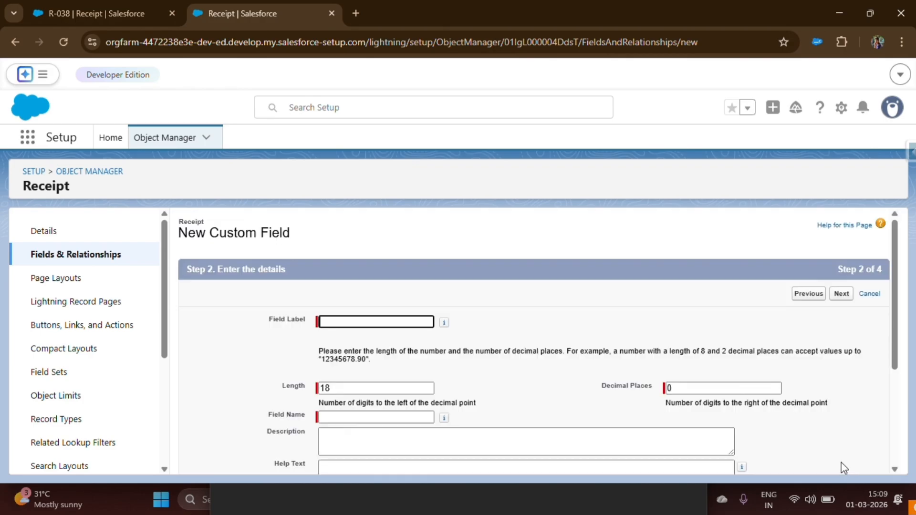
Step: Enter GST as the custom field's label
click(347, 321)
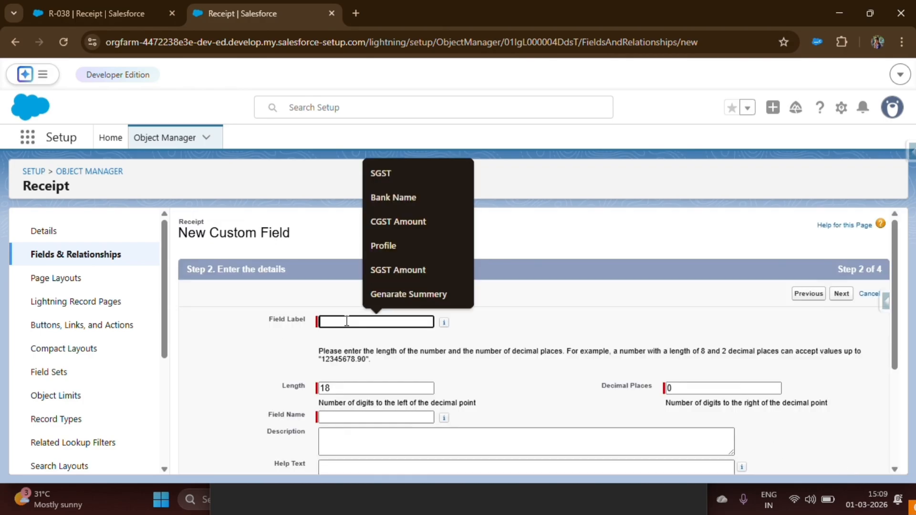
text(GST)
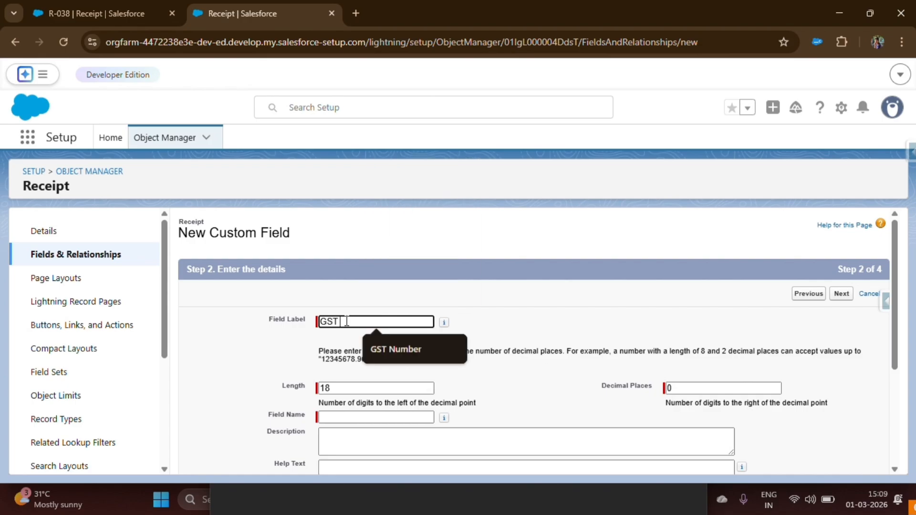
click(545, 317)
scroll(516, 300, down, 2)
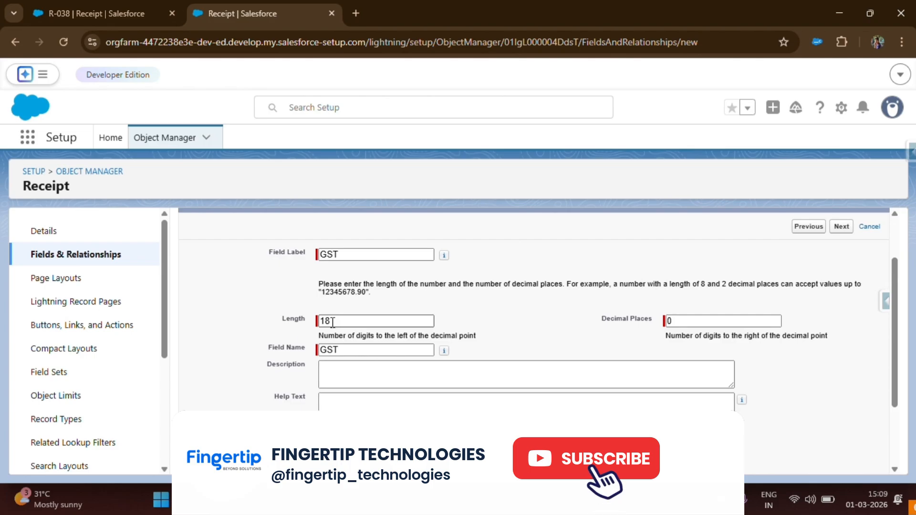
click(333, 321)
Step: Set the field's default value to 18 and proceed to field-level security
scroll(328, 376, down, 3)
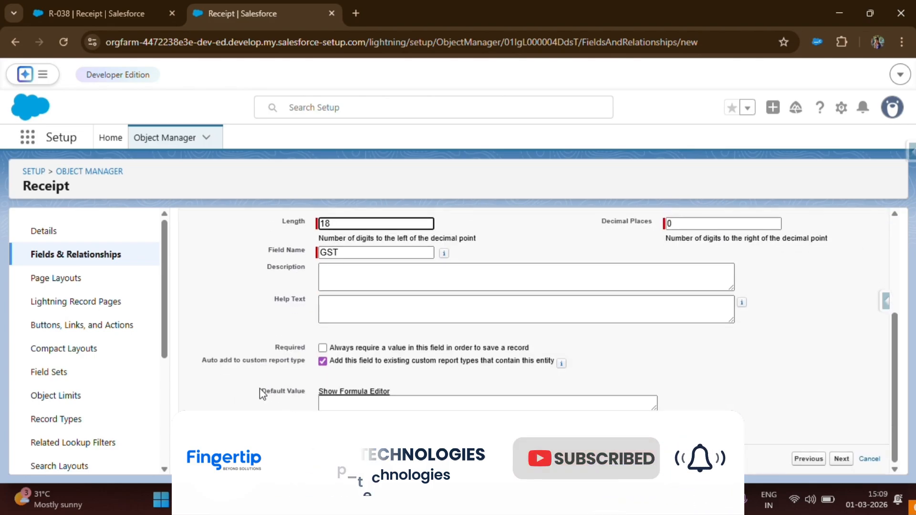
click(320, 403)
drag(258, 392, 321, 390)
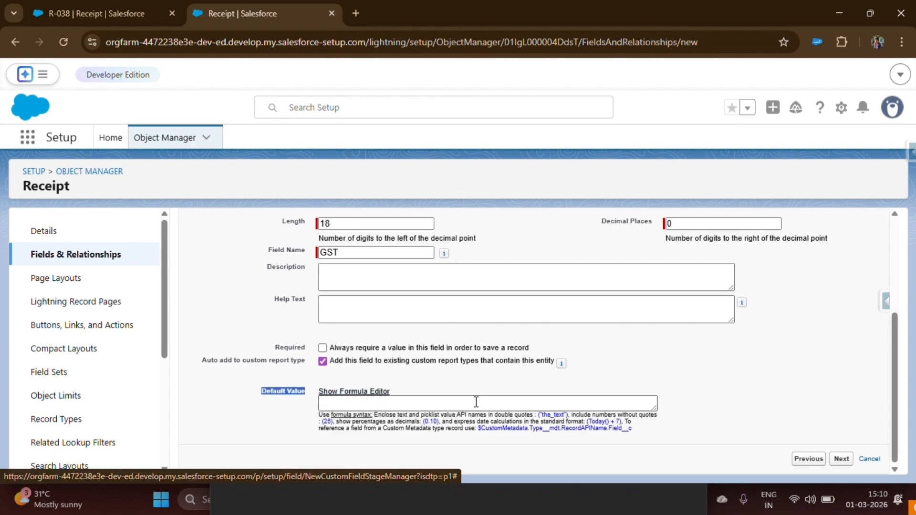
click(369, 404)
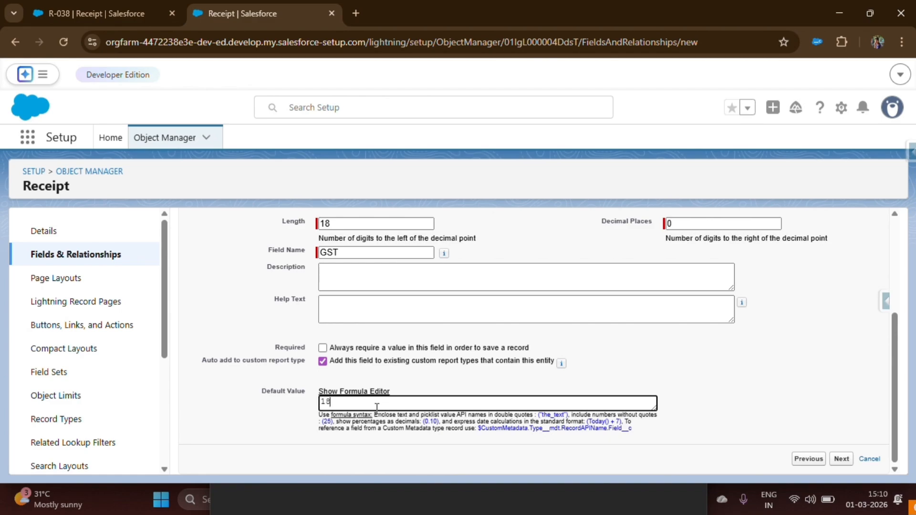
click(841, 460)
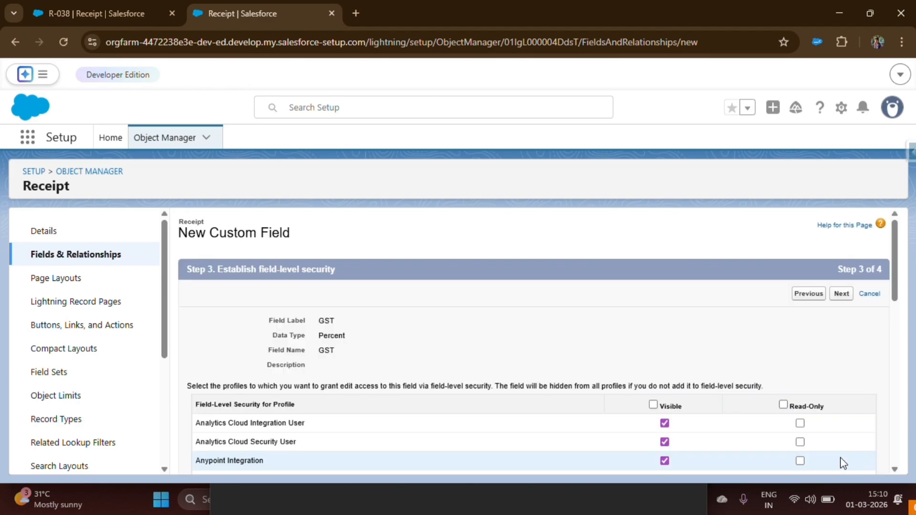
Step: Make the GST field visible to all profiles and save it on the Receipt Layout
click(653, 405)
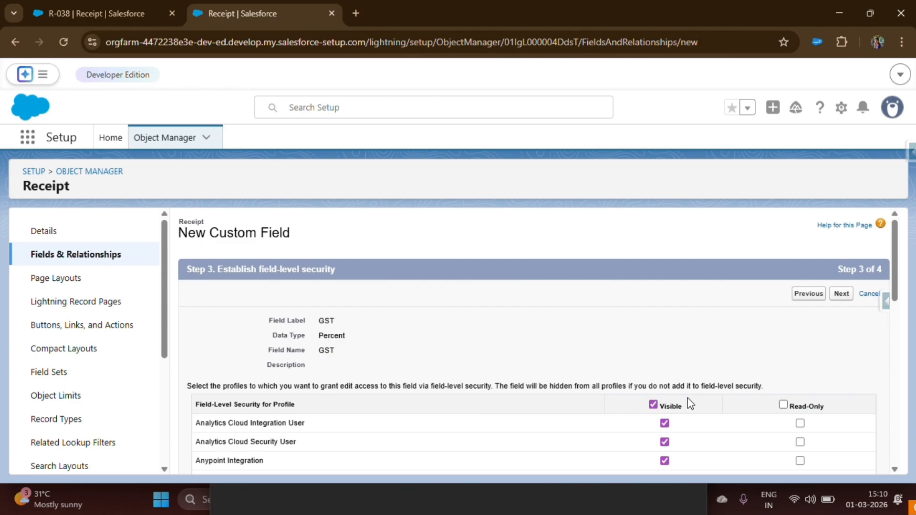
click(843, 294)
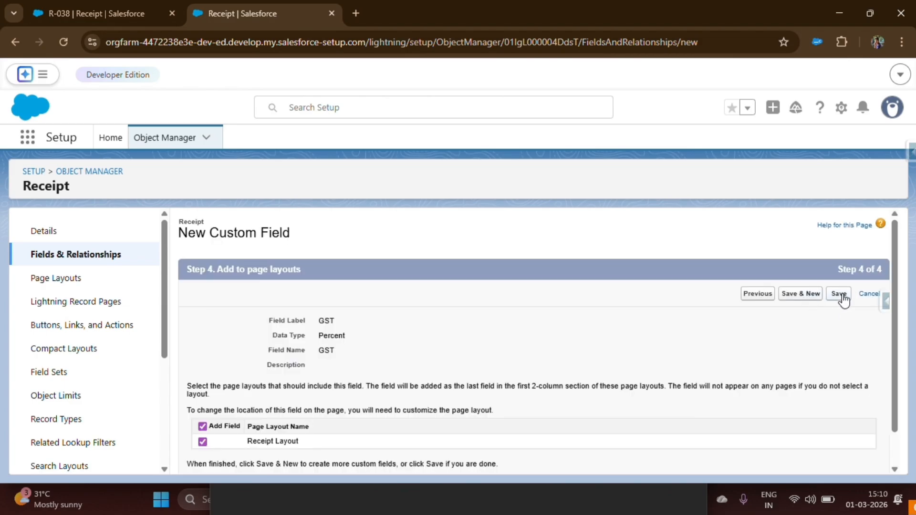
click(841, 295)
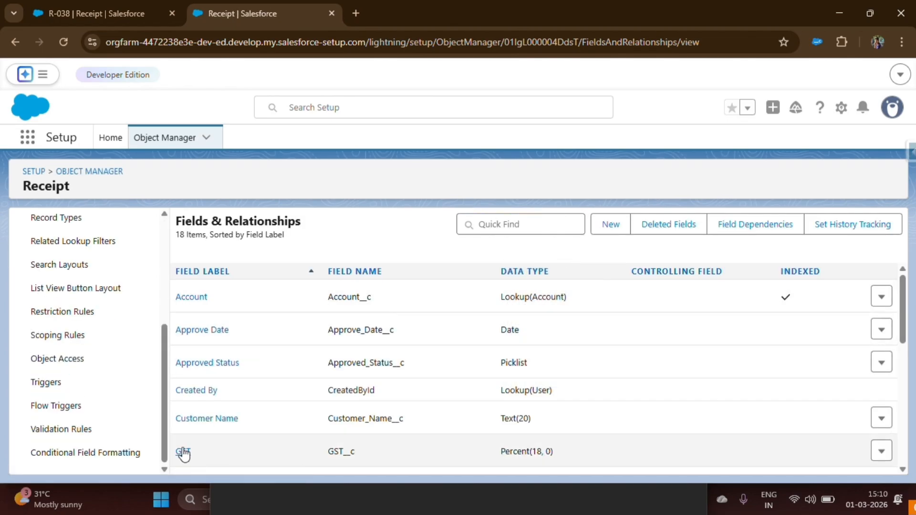
Step: Place the GST field in the Information section of the Receipt page layout and quick save
drag(501, 454, 553, 452)
scroll(72, 329, up, 3)
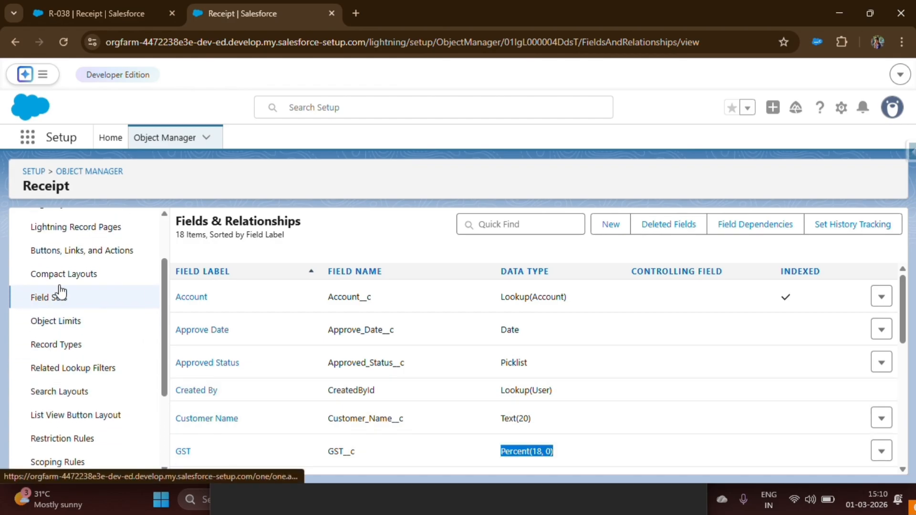
scroll(59, 291, up, 2)
click(61, 279)
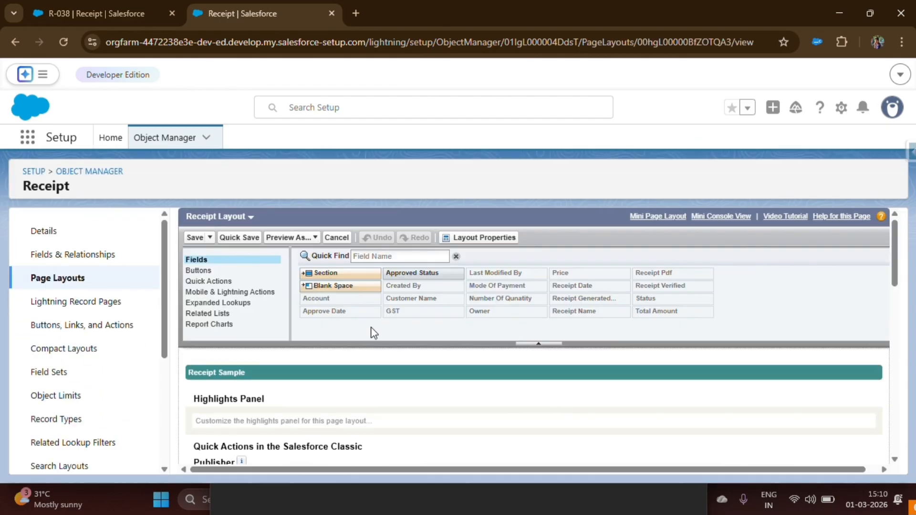
scroll(354, 350, down, 4)
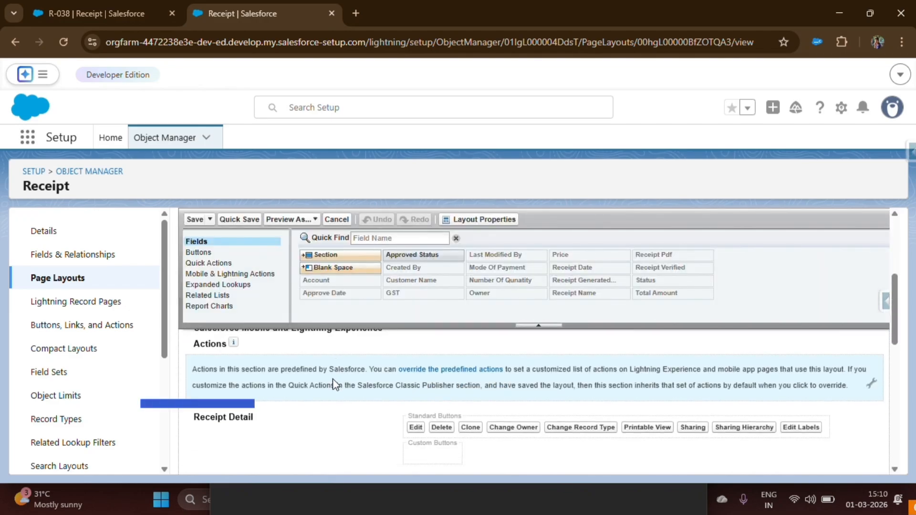
scroll(335, 384, down, 3)
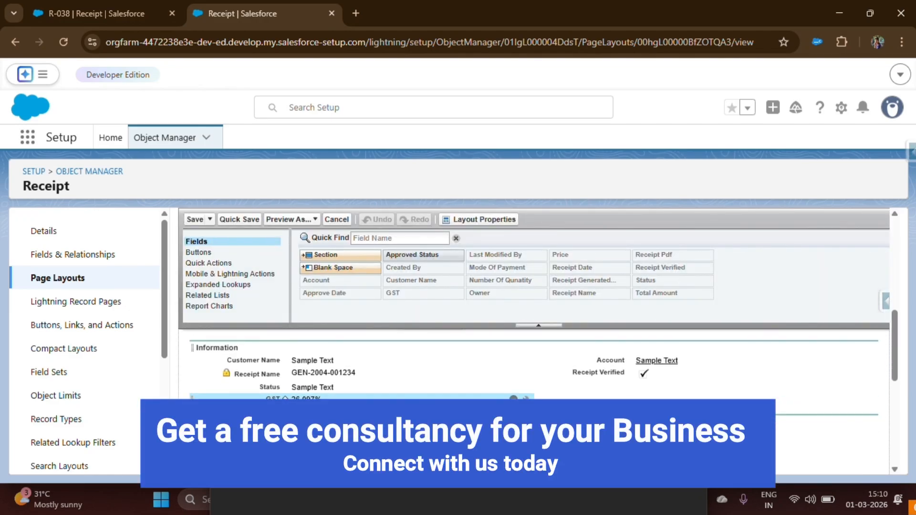
drag(285, 402, 613, 382)
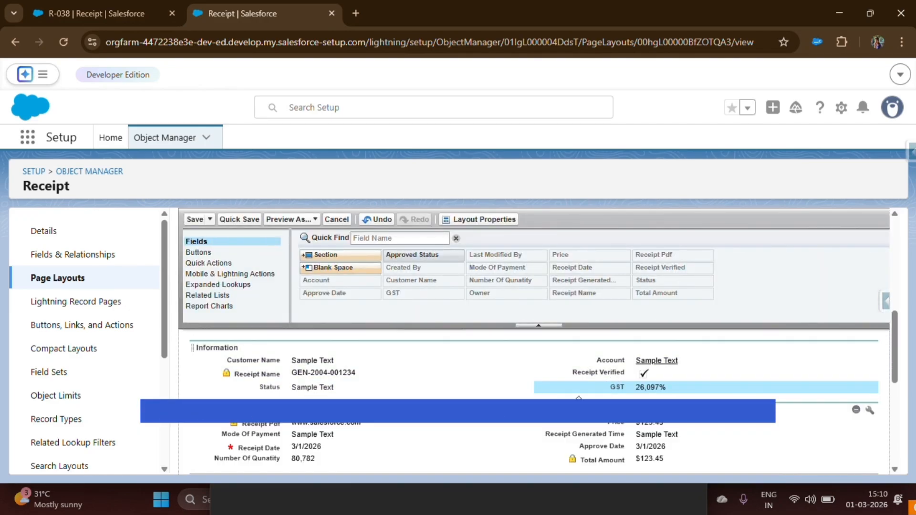
click(234, 220)
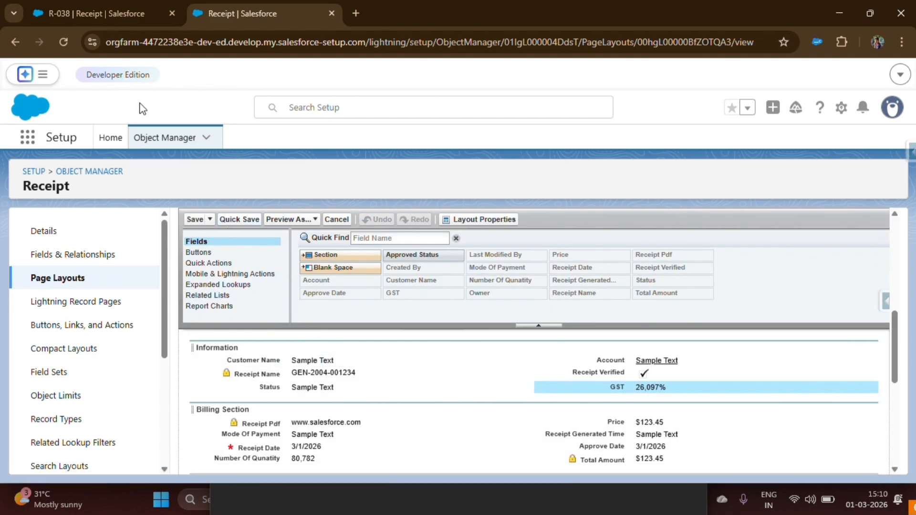
Step: Return to the Receipts list in the Sales app and empty the cache with a hard reload
click(100, 15)
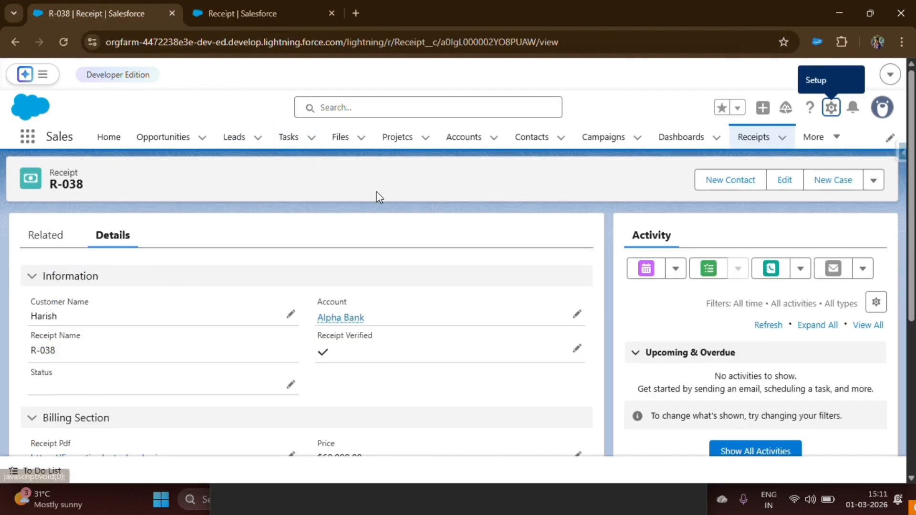
click(743, 142)
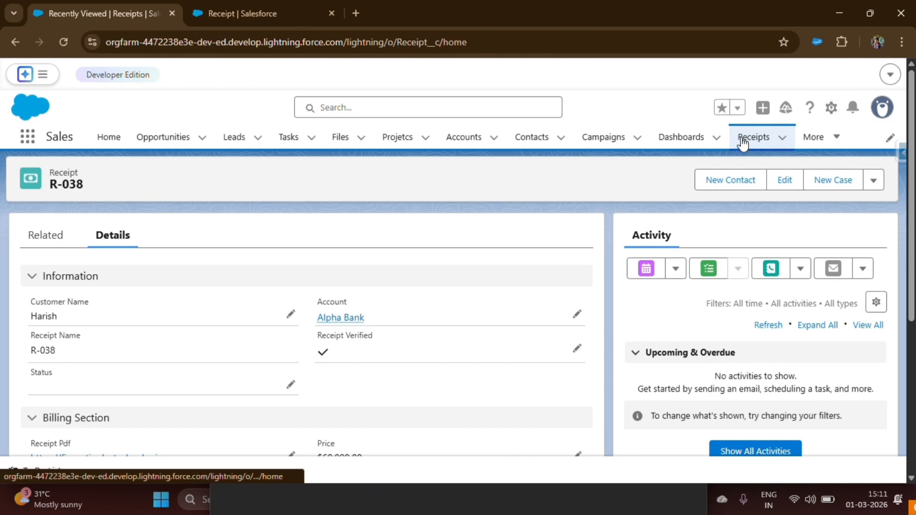
right_click(320, 334)
click(367, 468)
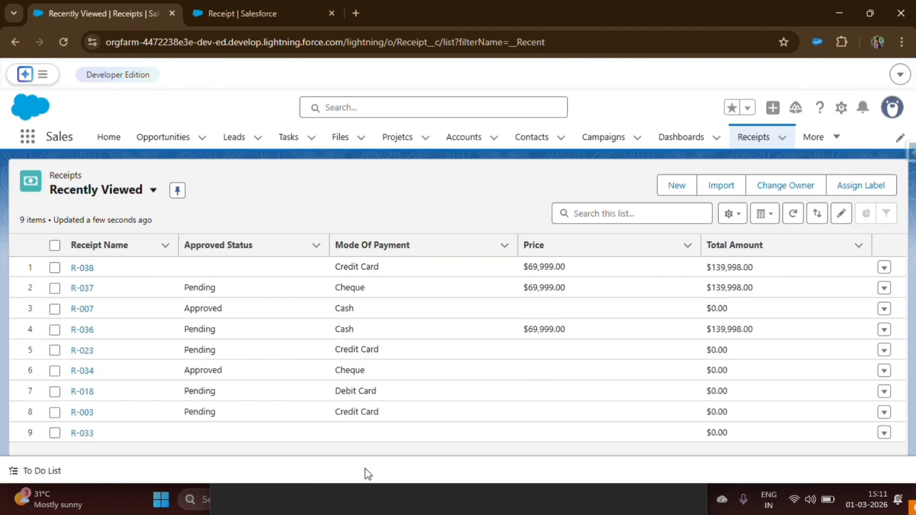
right_click(63, 41)
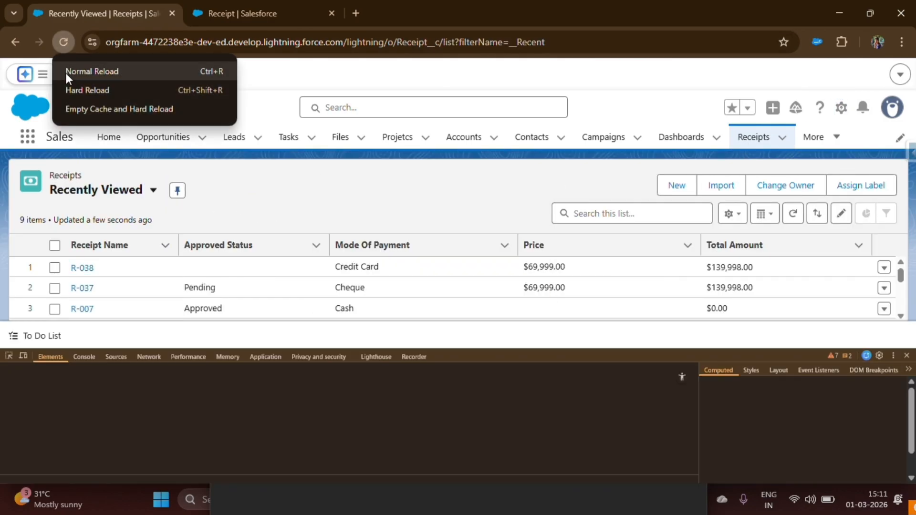
click(75, 109)
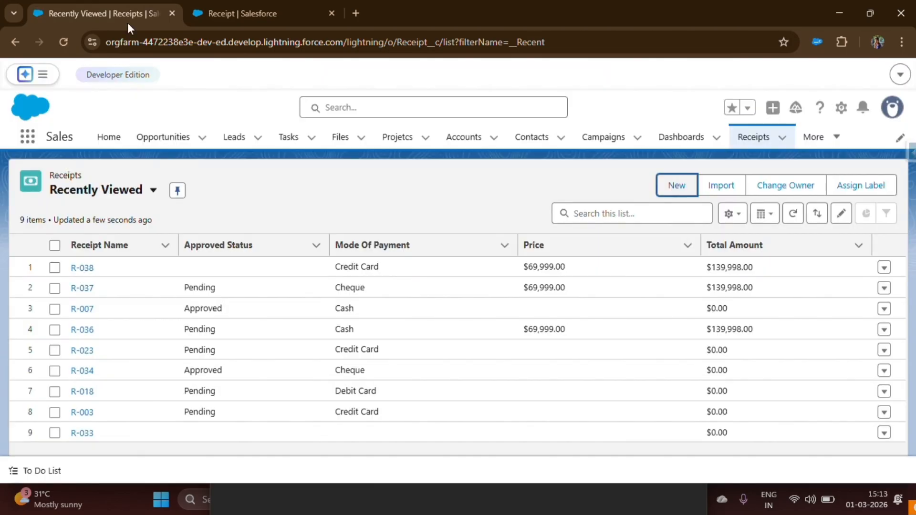
Step: Open a new receipt form and check the GST field's default value
click(678, 187)
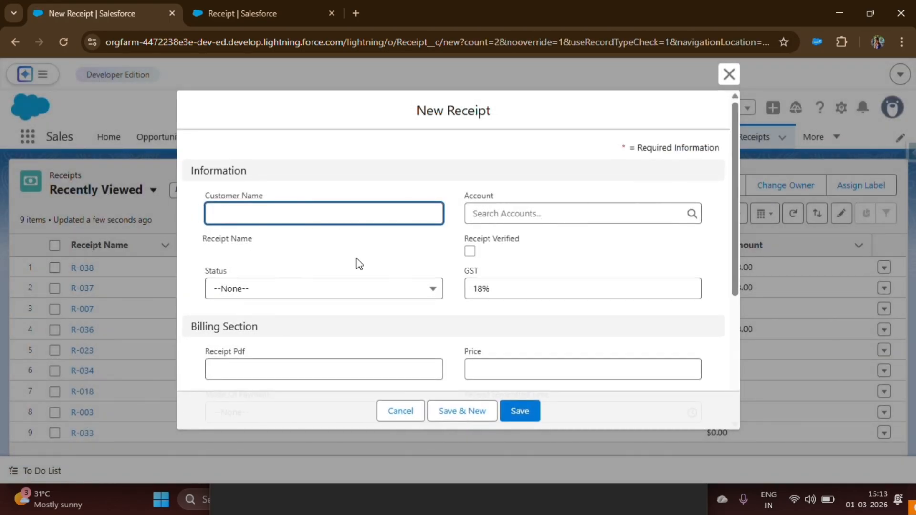
drag(456, 272, 513, 273)
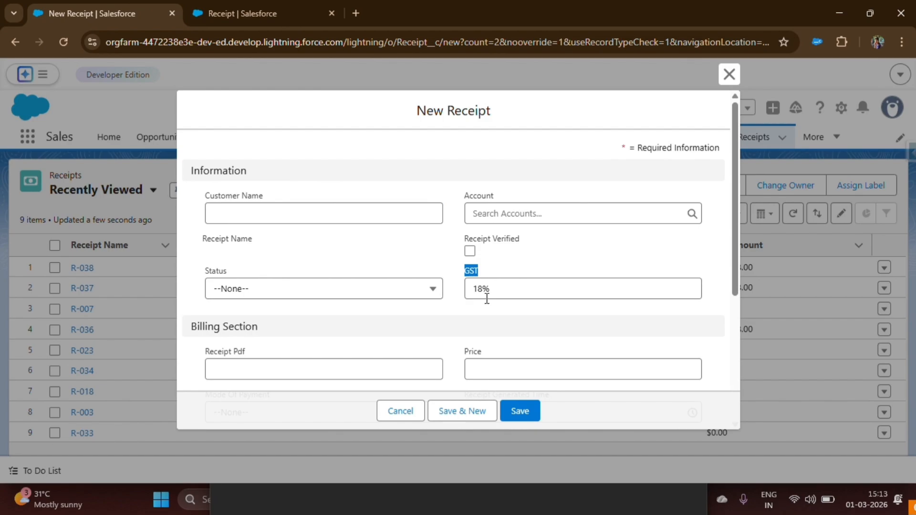
click(472, 288)
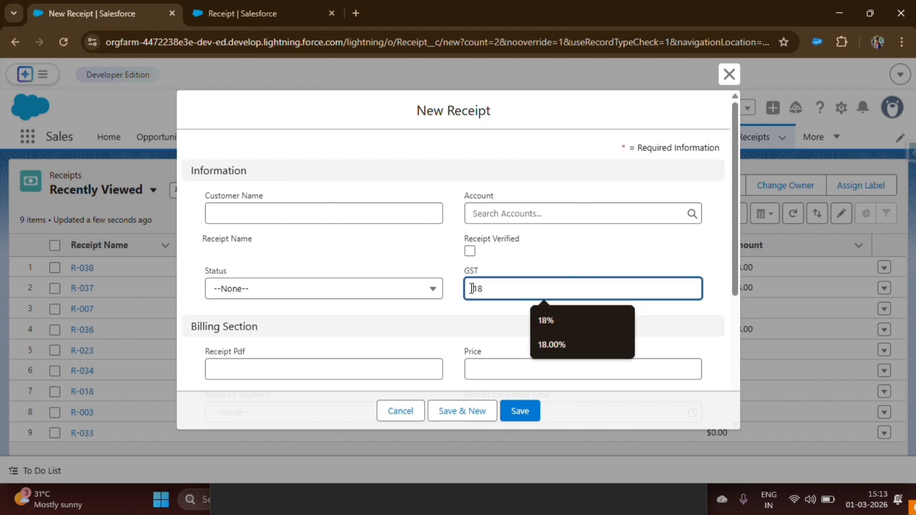
drag(472, 289, 511, 284)
click(498, 288)
key(BackSpace)
key(BackSpace)
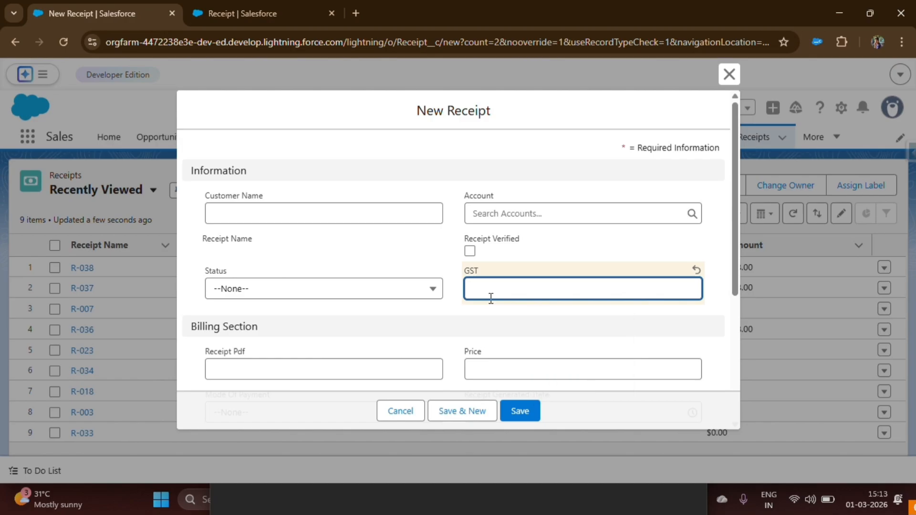
text(12)
click(501, 323)
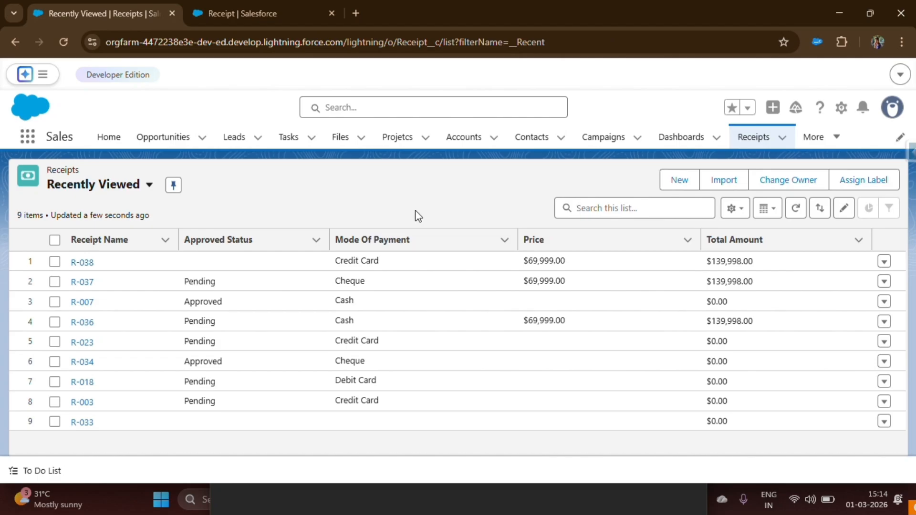
Step: Open a new receipt form, pick a customer name from the suggestions and set the account to Upsilon Energy
click(682, 181)
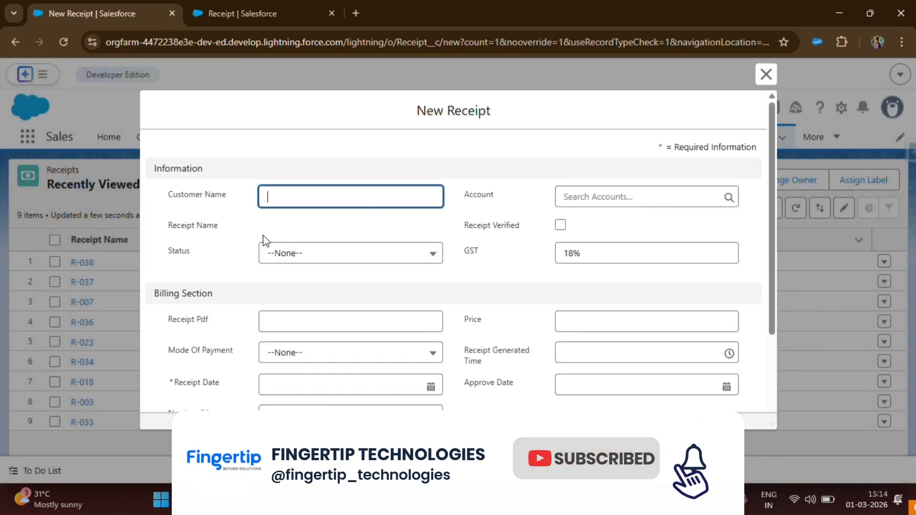
click(301, 196)
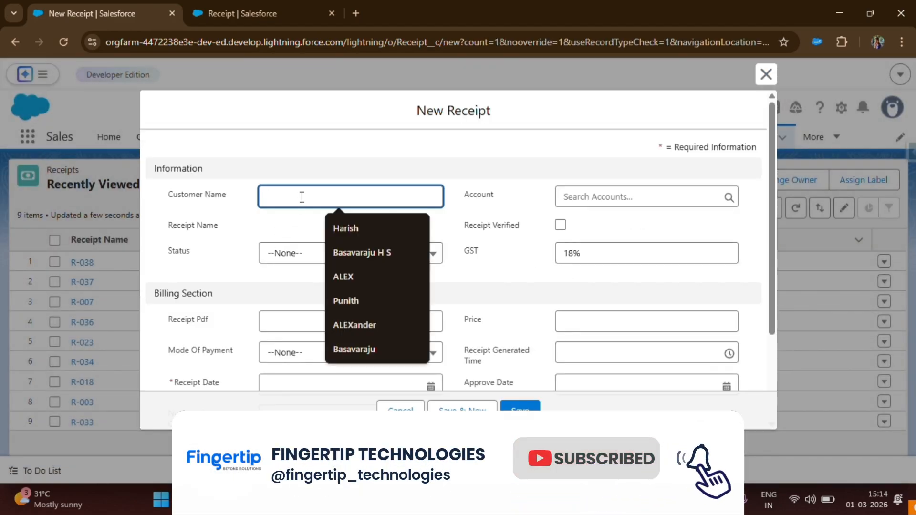
click(346, 298)
click(616, 197)
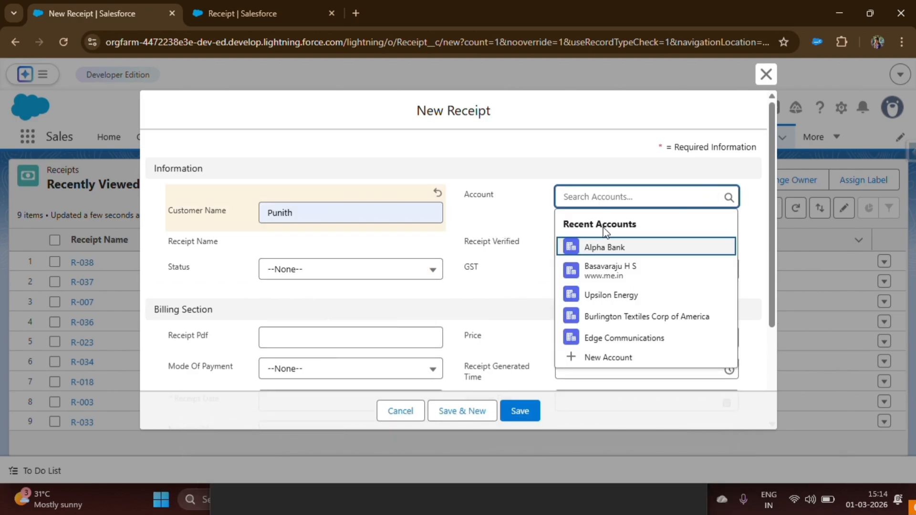
click(607, 296)
Step: Set the receipt's status to Pending and mark it as Receipt Verified
click(298, 273)
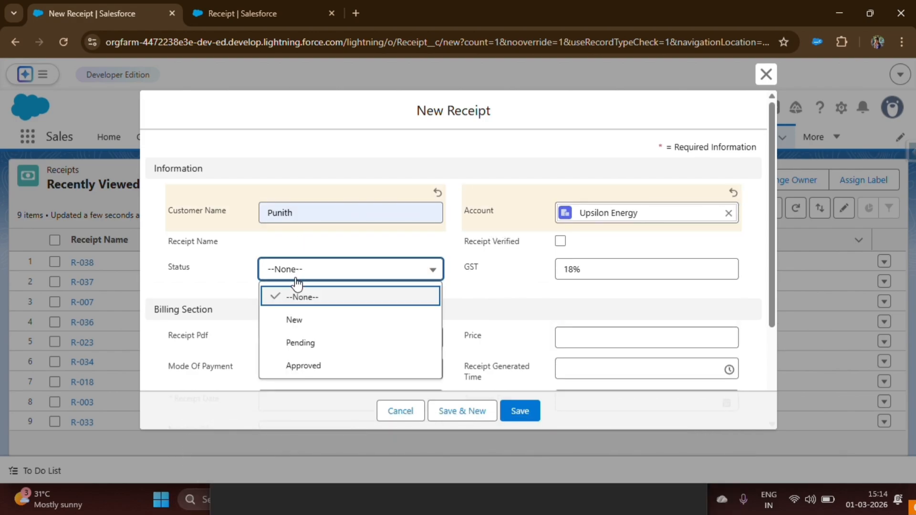
click(300, 342)
click(560, 241)
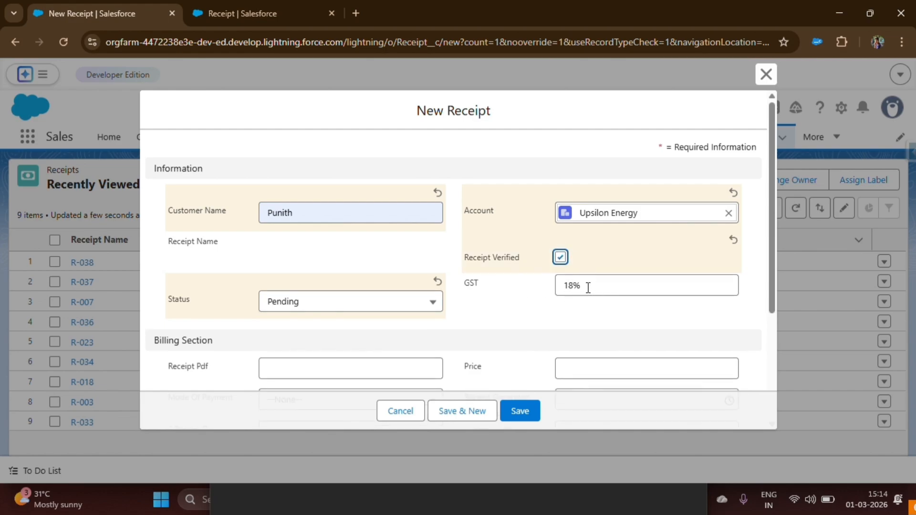
Step: Replace the default GST value with 23%
click(589, 288)
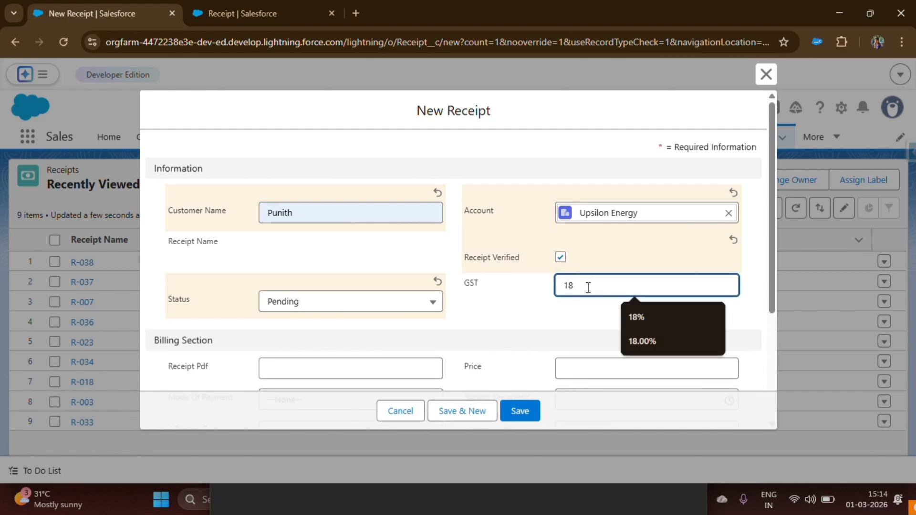
key(BackSpace)
key(BackSpace)
text(23)
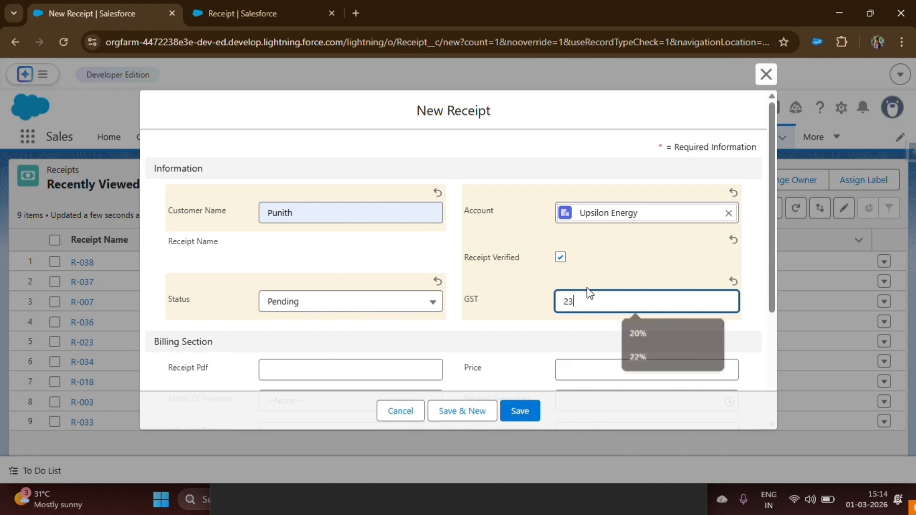
click(587, 329)
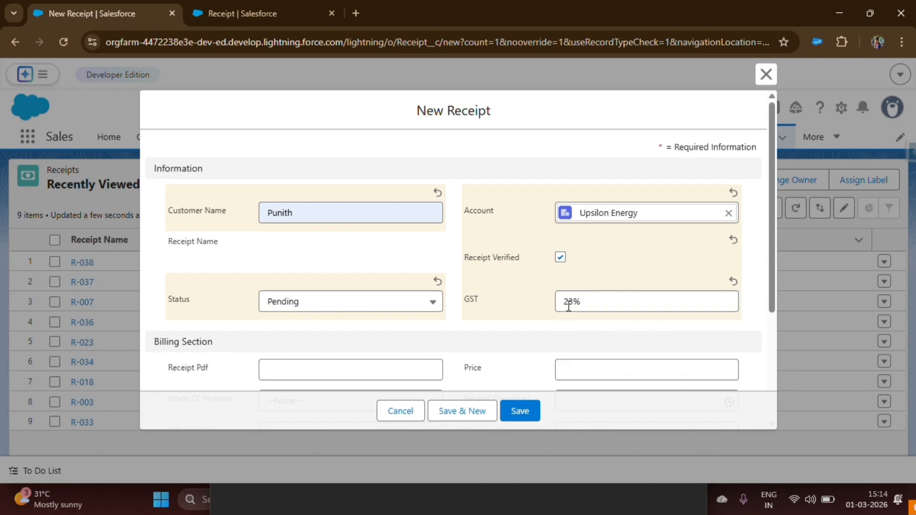
Step: Set the Receipt Pdf to 456 and the mode of payment to Credit Card in the Billing Section
scroll(565, 305, down, 2)
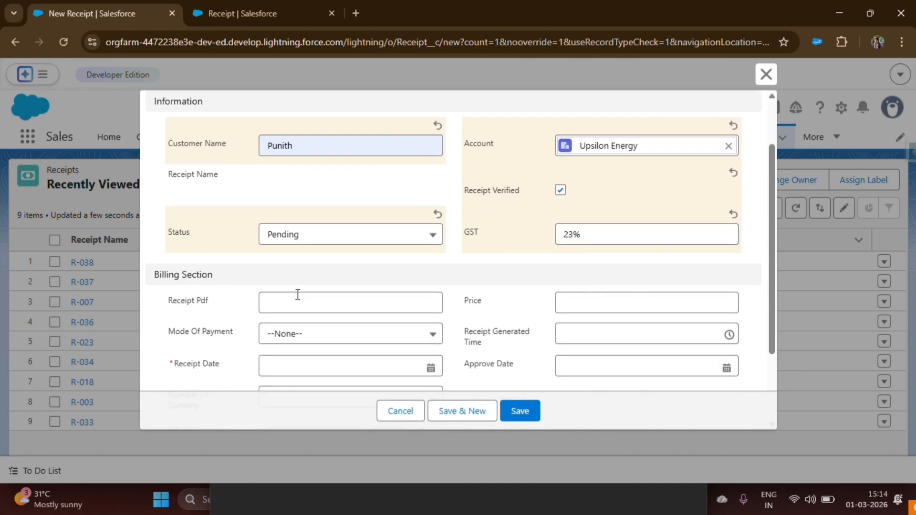
click(283, 309)
click(341, 360)
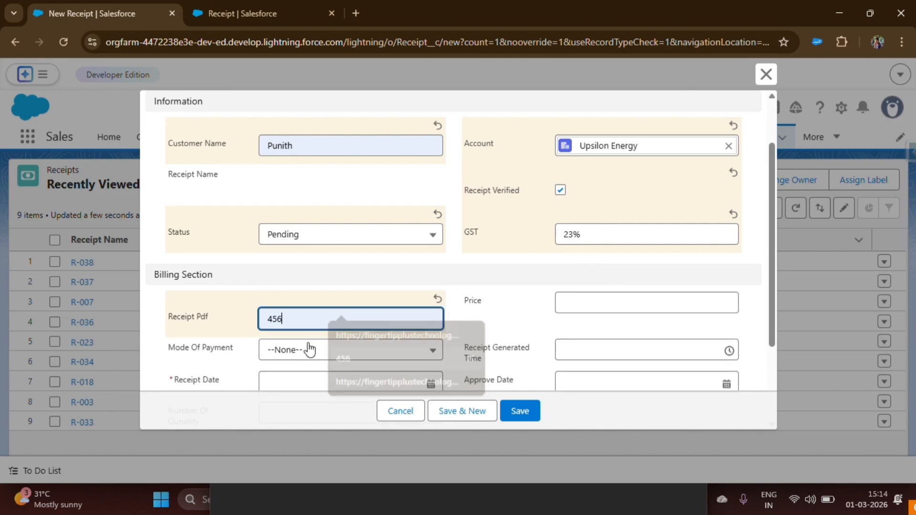
click(306, 349)
click(276, 307)
Step: Set the price to 69999 and the receipt generated time to 12:30 AM
click(582, 303)
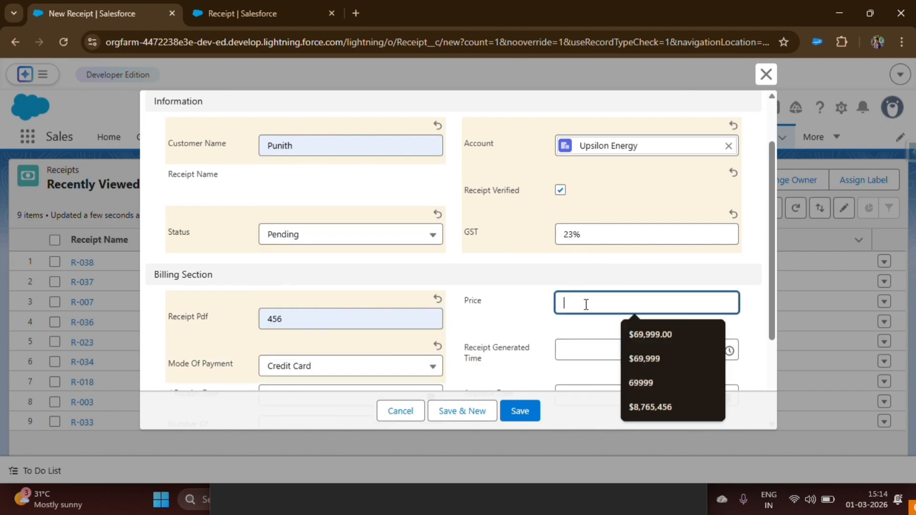
click(649, 382)
scroll(620, 347, down, 3)
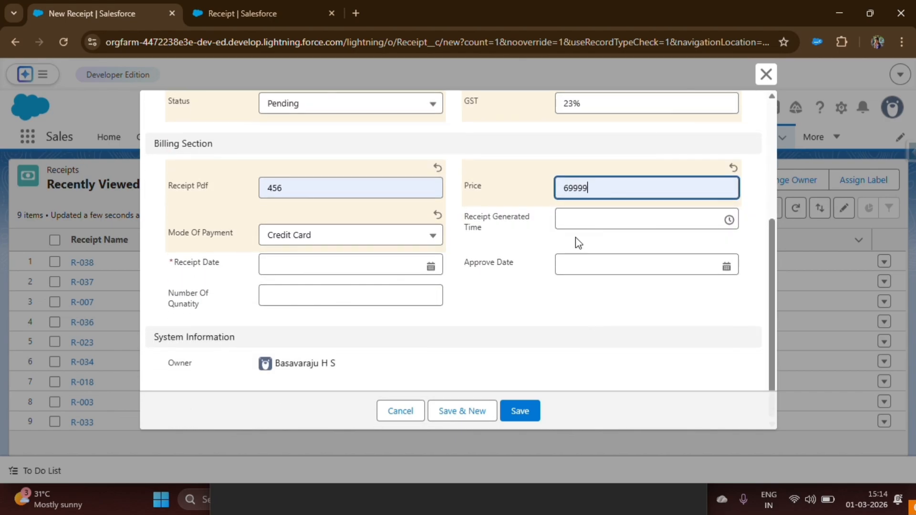
click(572, 222)
click(594, 291)
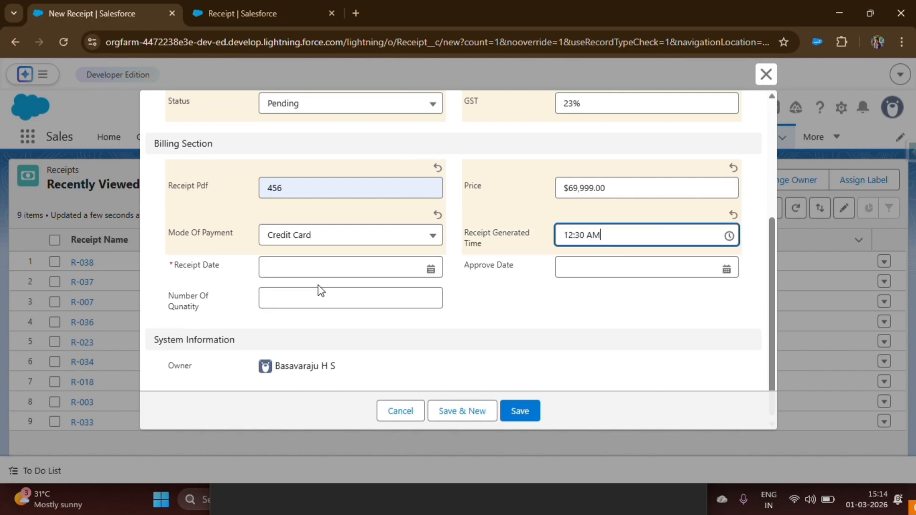
Step: Set the receipt date to 3/9/2026, save the receipt and highlight its saved GST value
click(297, 269)
click(300, 371)
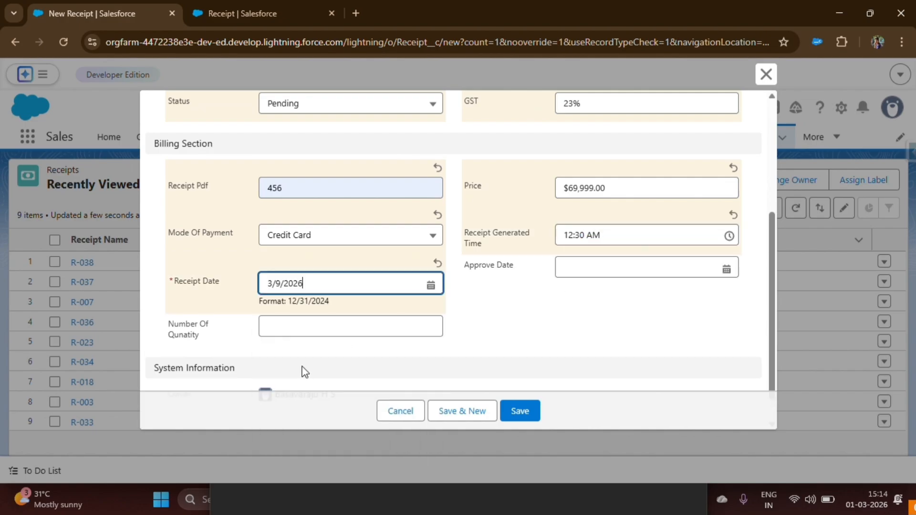
click(522, 409)
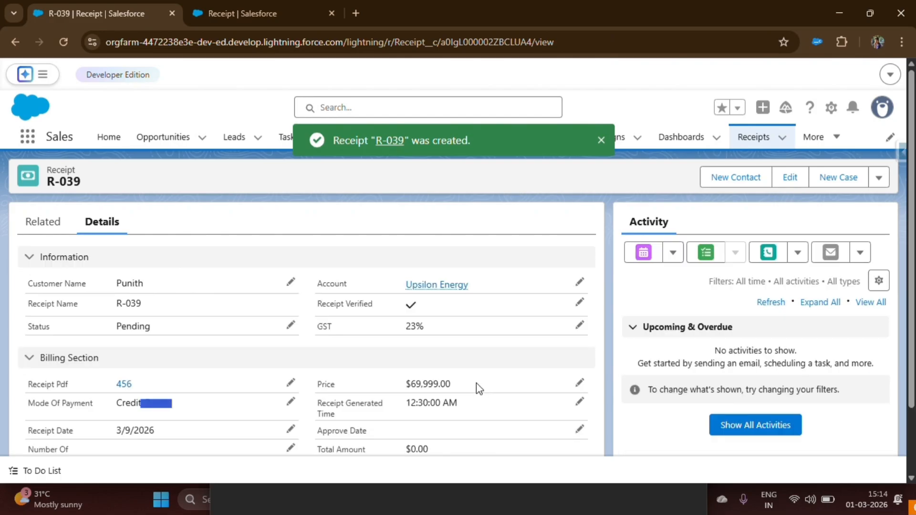
drag(333, 329, 498, 333)
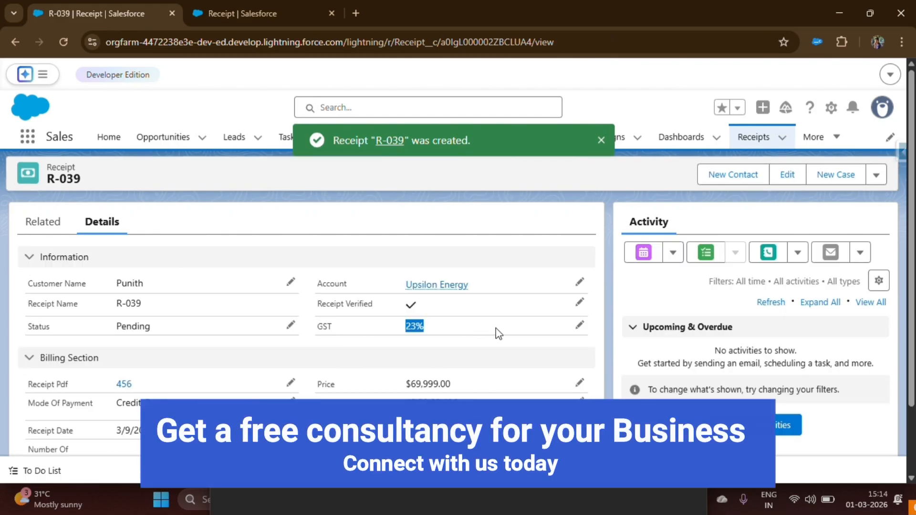